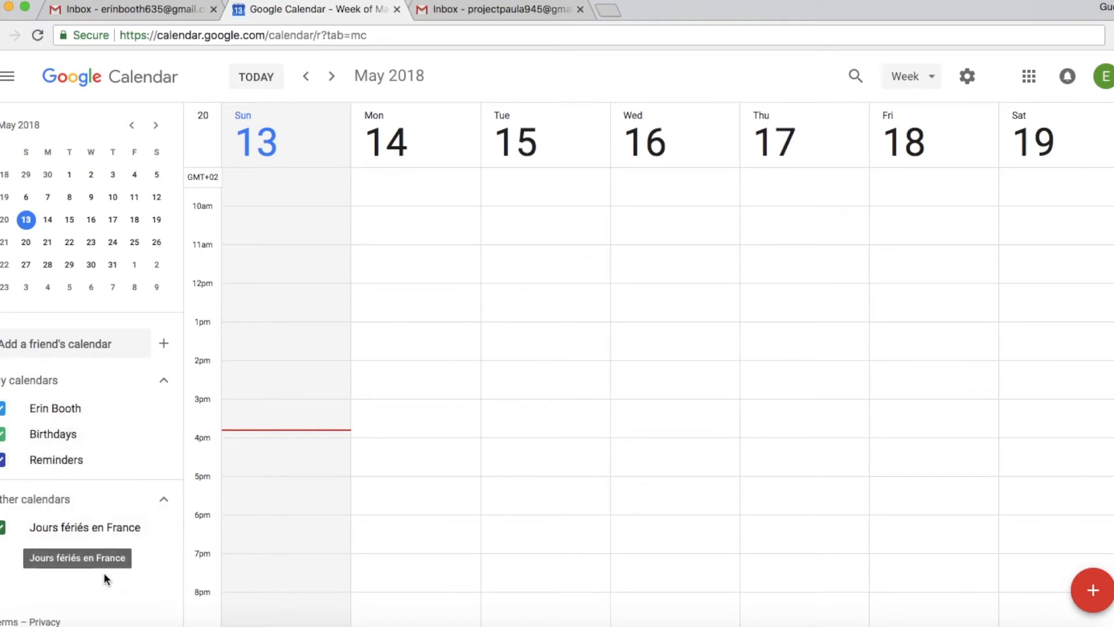
- Add the friend's calendar by entering her Gmail address, bringing up the request-access prompt
left_click(21, 343)
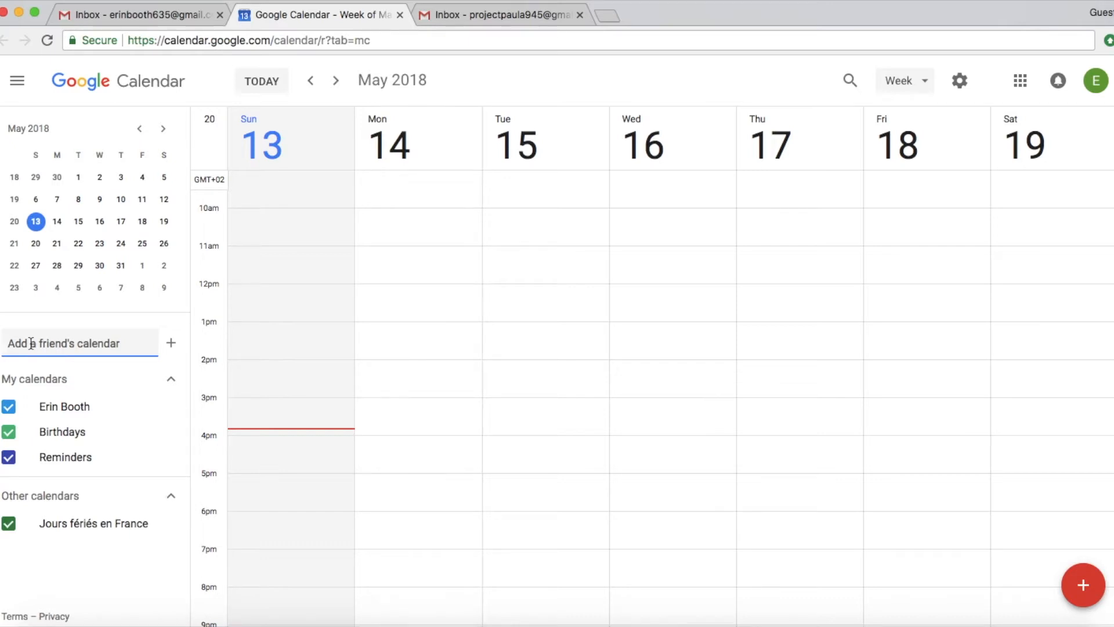
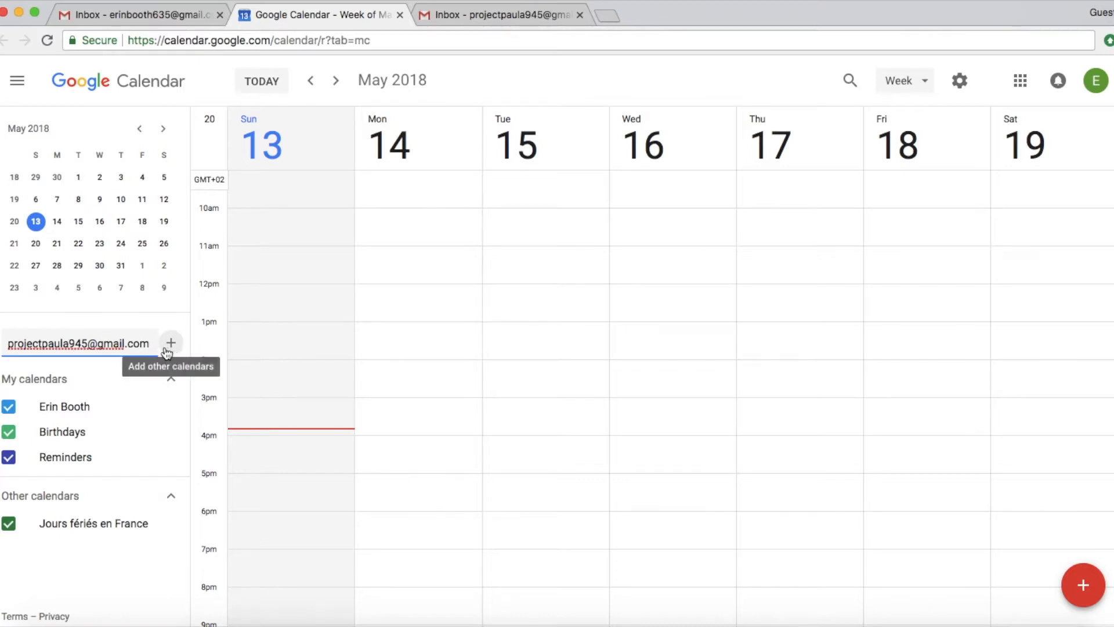
key("Return")
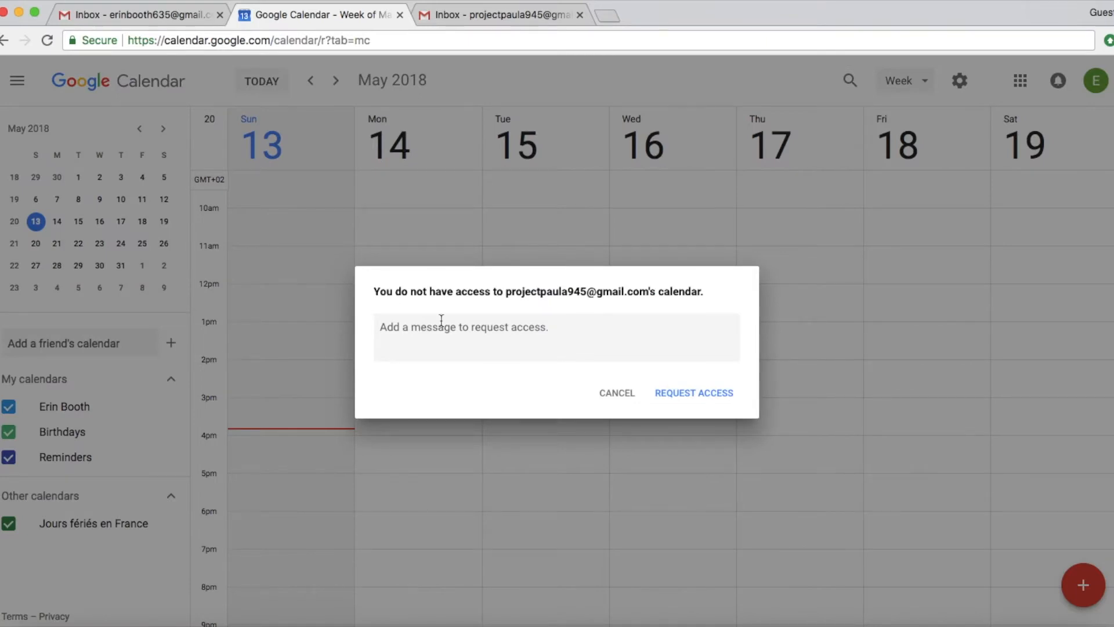
- Write a request message asking for "make changes and manage sharing" access, ending with 'Thank you!'
left_click(469, 332)
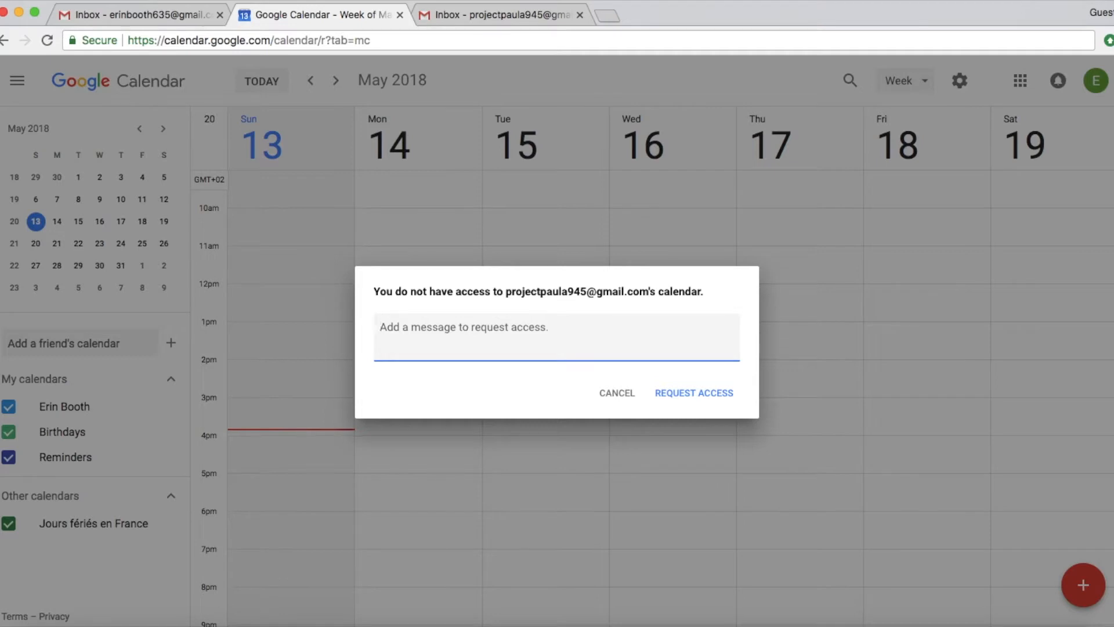
type("Hell")
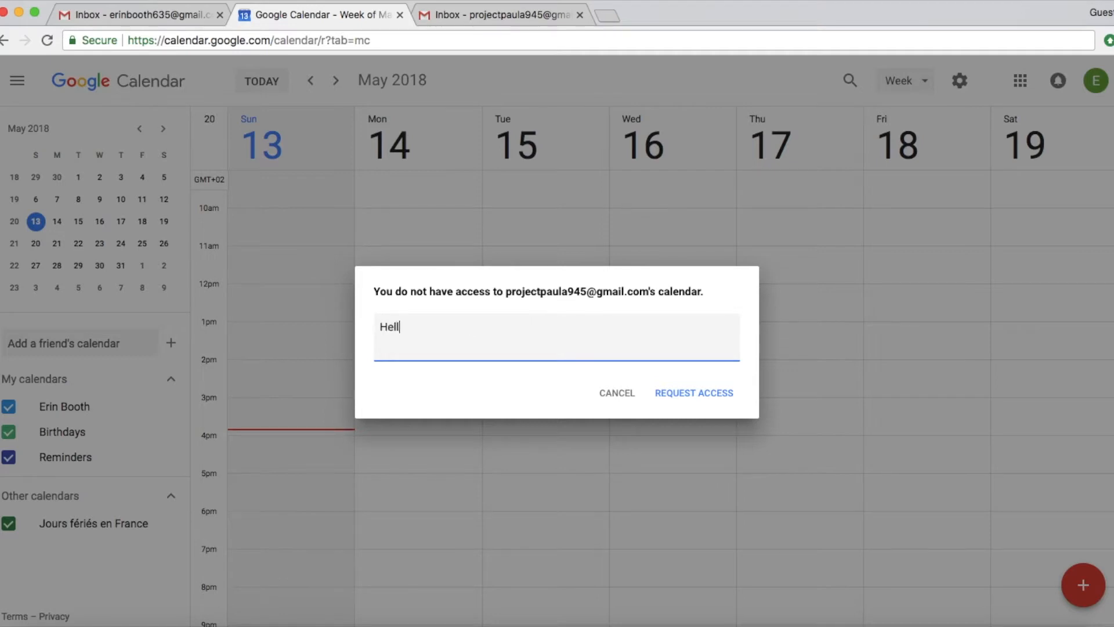
type("o Paula,")
key("Return")
key("Return")
type("Please share yo")
key("BackSpace")
type("our calendar ")
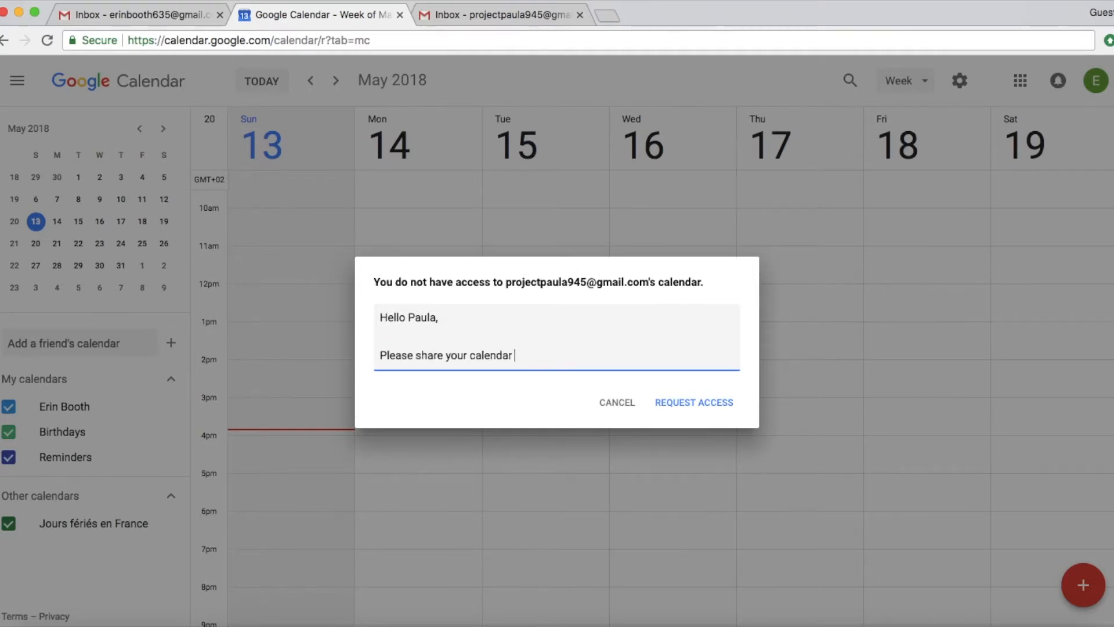
type("with me. Please ensure that I can mak")
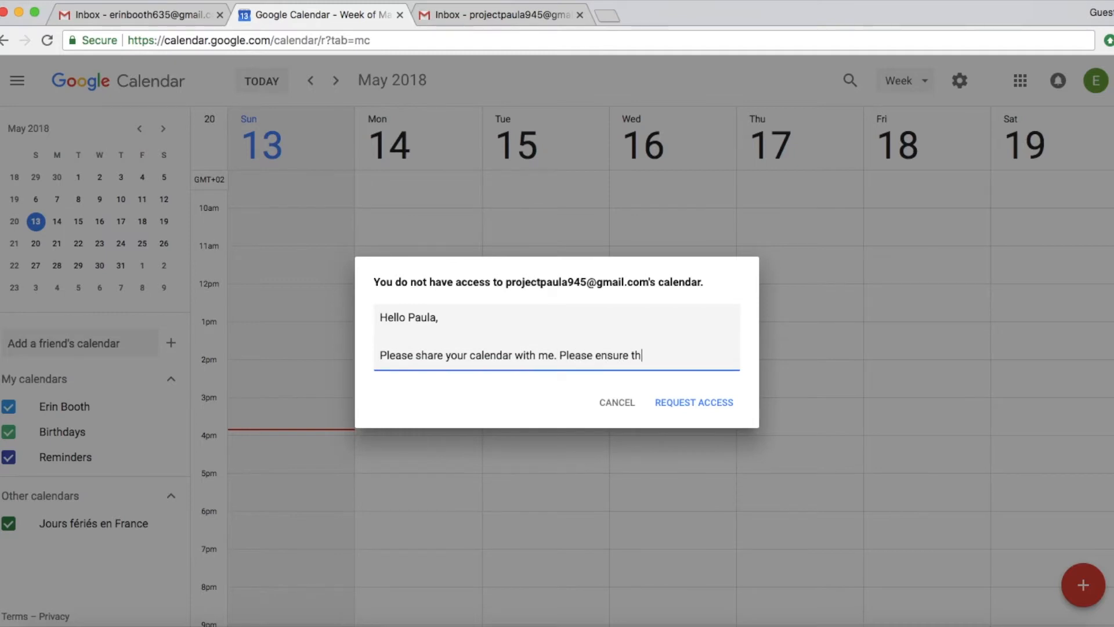
key("BackSpace")
key("BackSpace")
key("BackSpace")
type("\"make changes and manage")
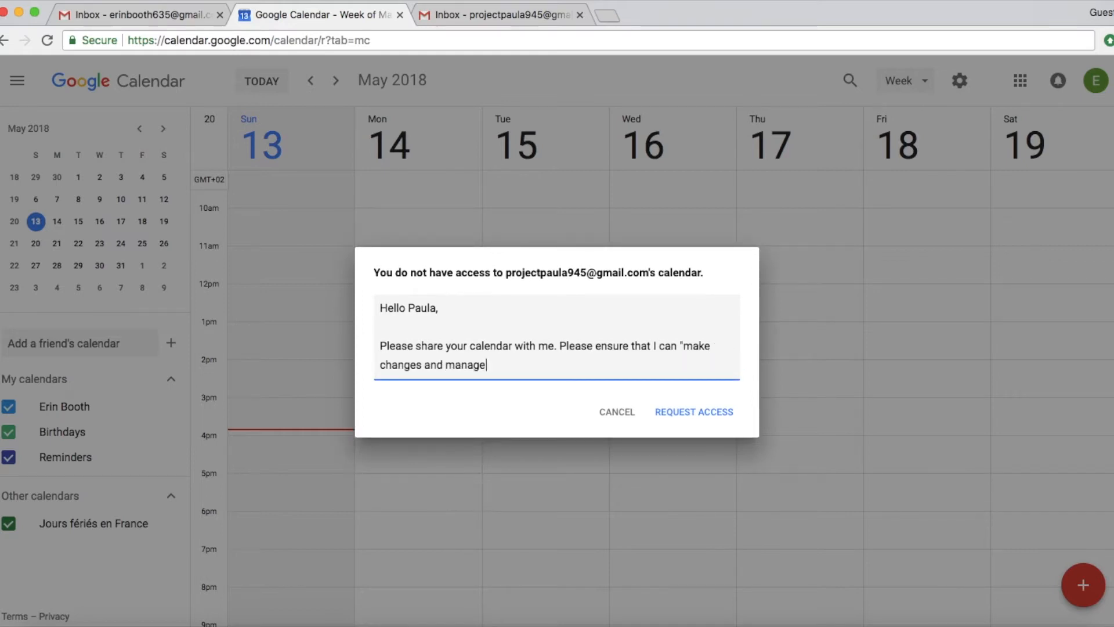
type(" charing\" so that I can s")
key("BackSpace")
type("both see and edit your calendar.")
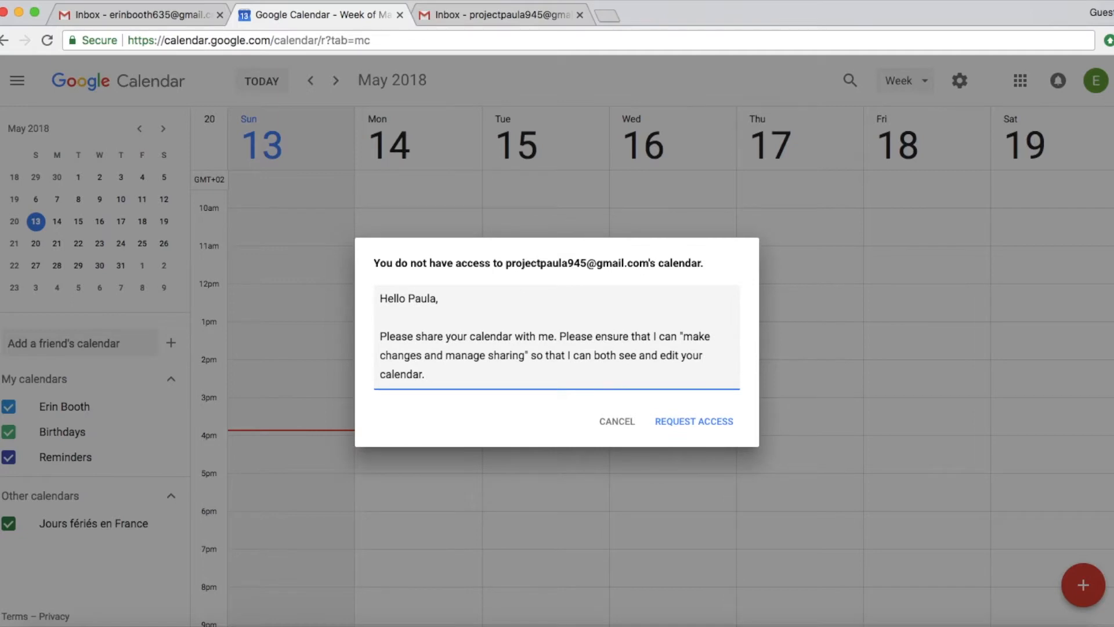
key("Return")
key("Return")
type("Thank you!")
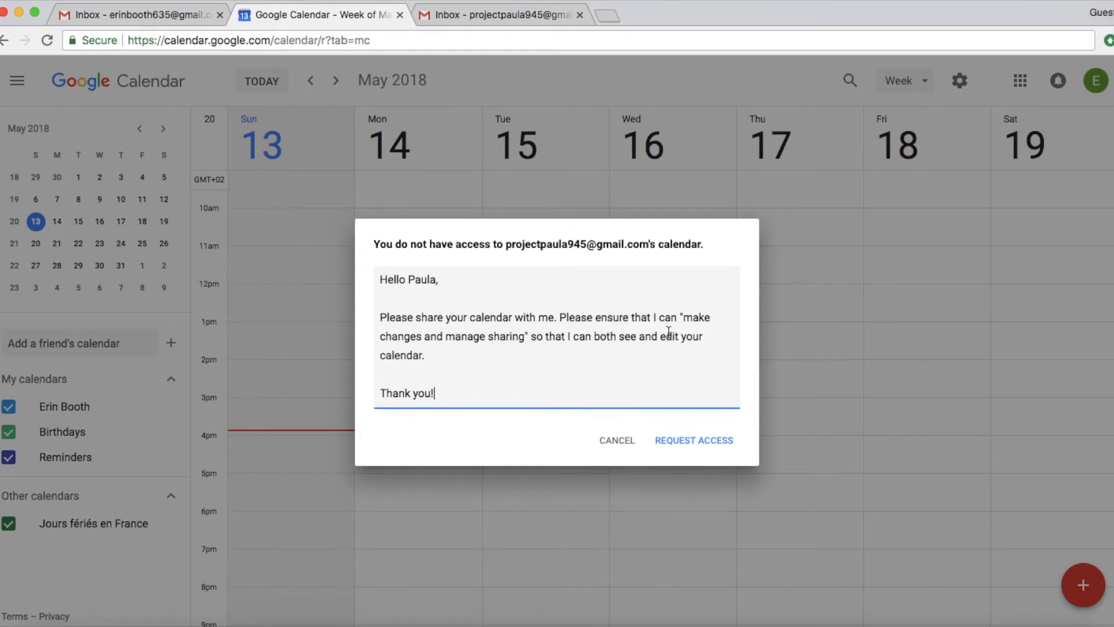
- Review the requested permission wording and send the access request
left_click_drag(684, 317, 525, 336)
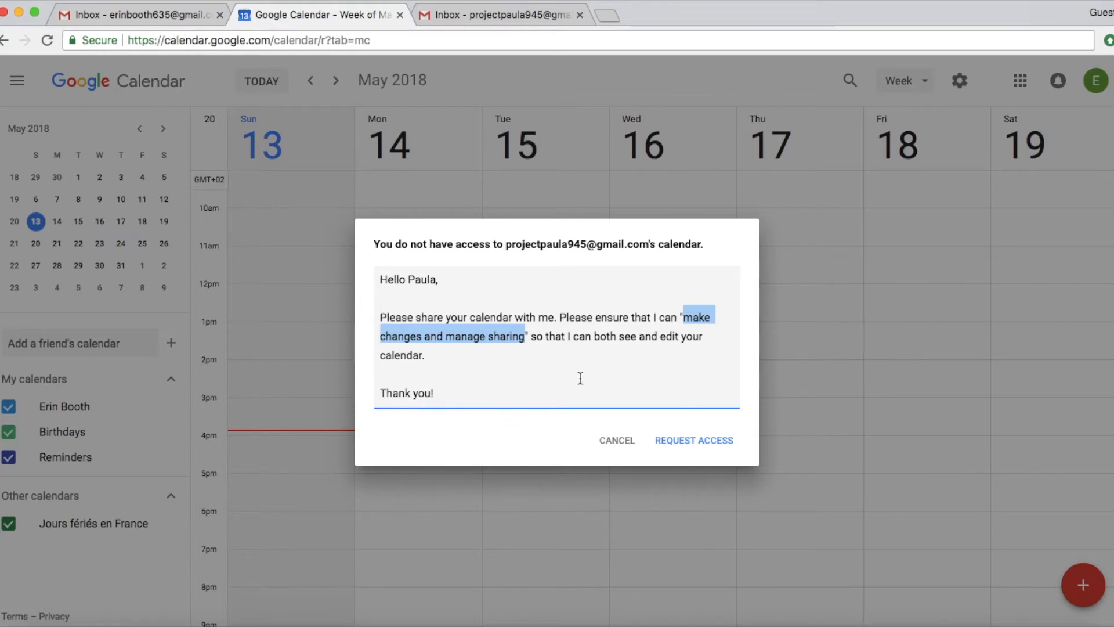
left_click(548, 368)
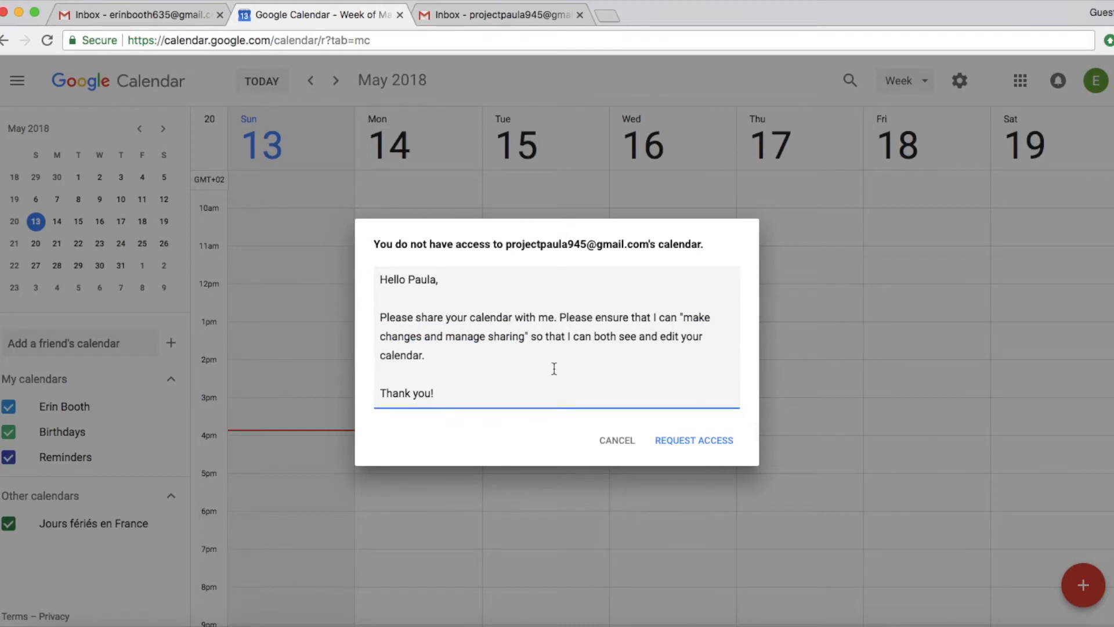
left_click(643, 407)
left_click(688, 443)
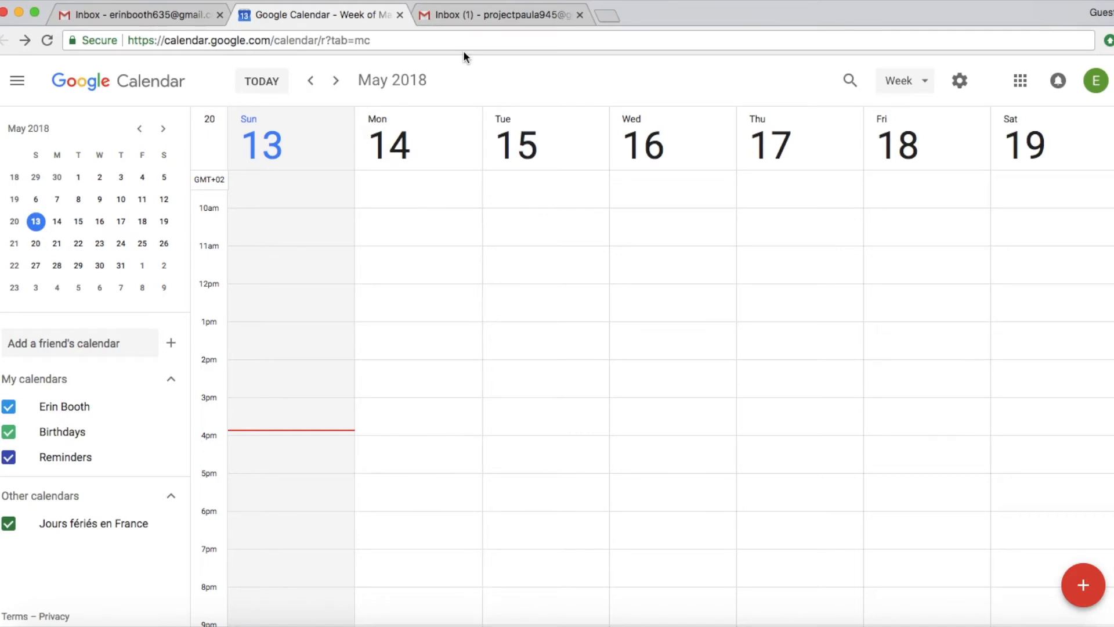
- In the owner's Gmail, open the 'would like to view your calendar' email and follow its acceptance link
left_click(507, 16)
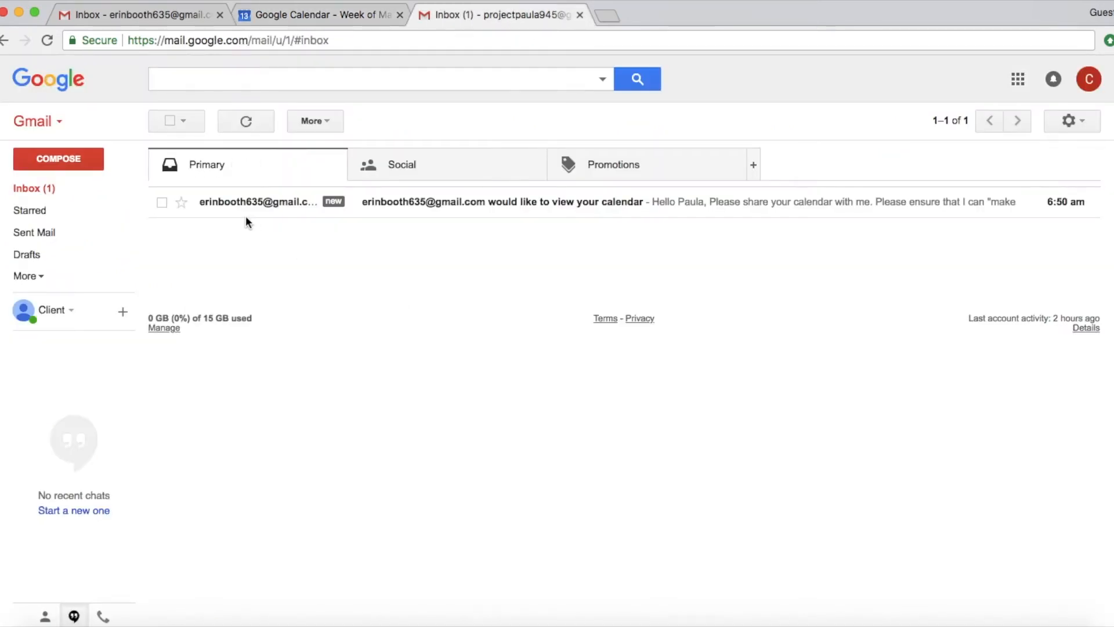
mouse_move(398, 216)
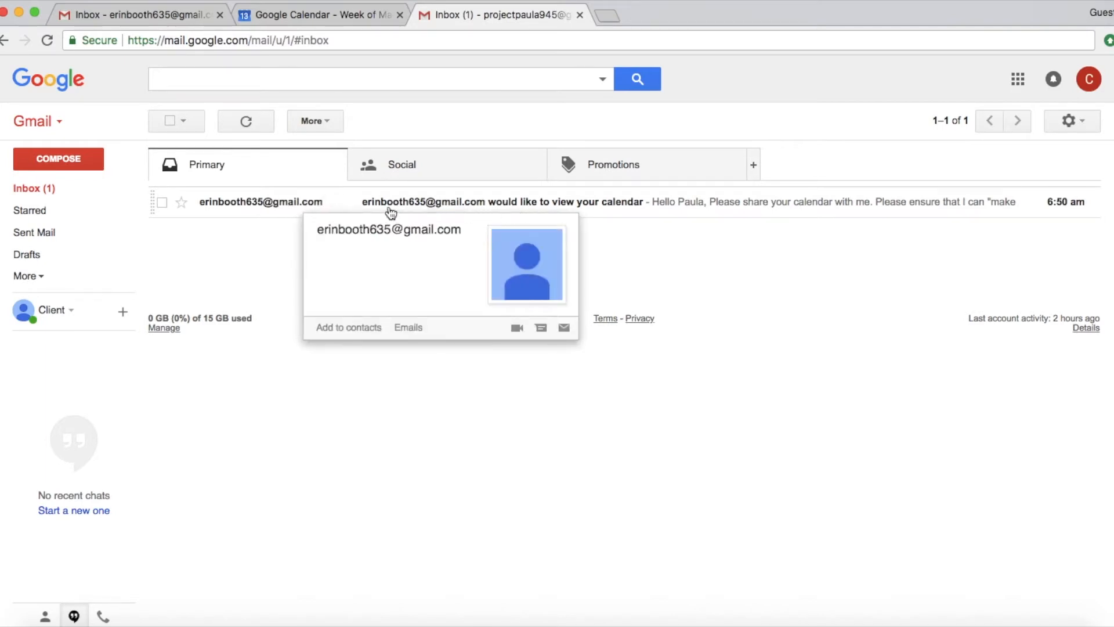
left_click(614, 206)
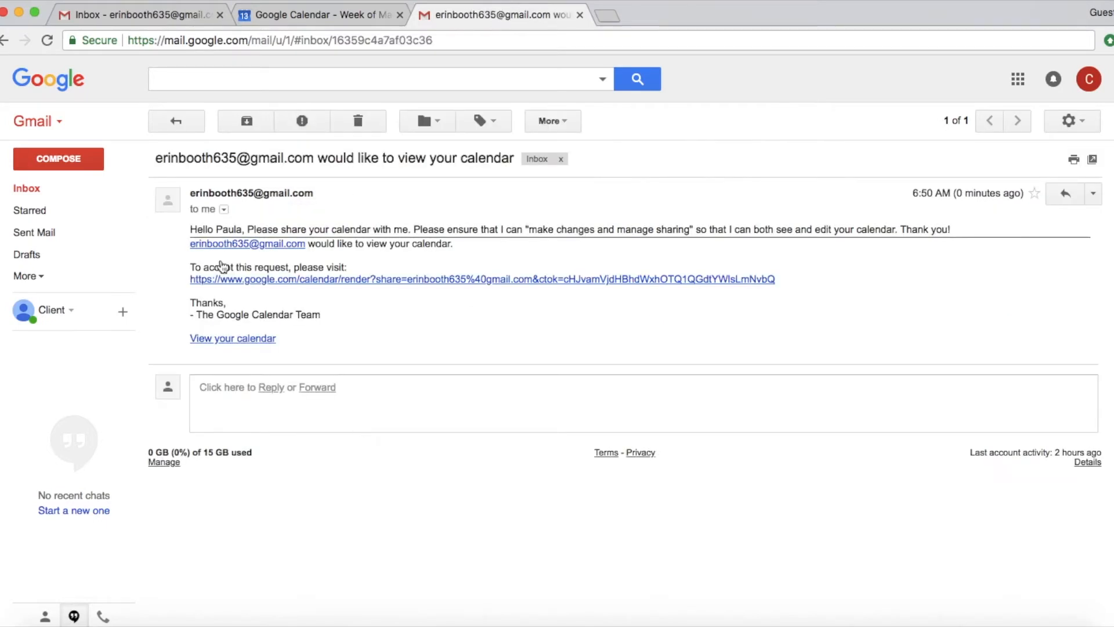
left_click_drag(189, 230, 695, 230)
left_click(651, 229)
left_click_drag(191, 268, 347, 268)
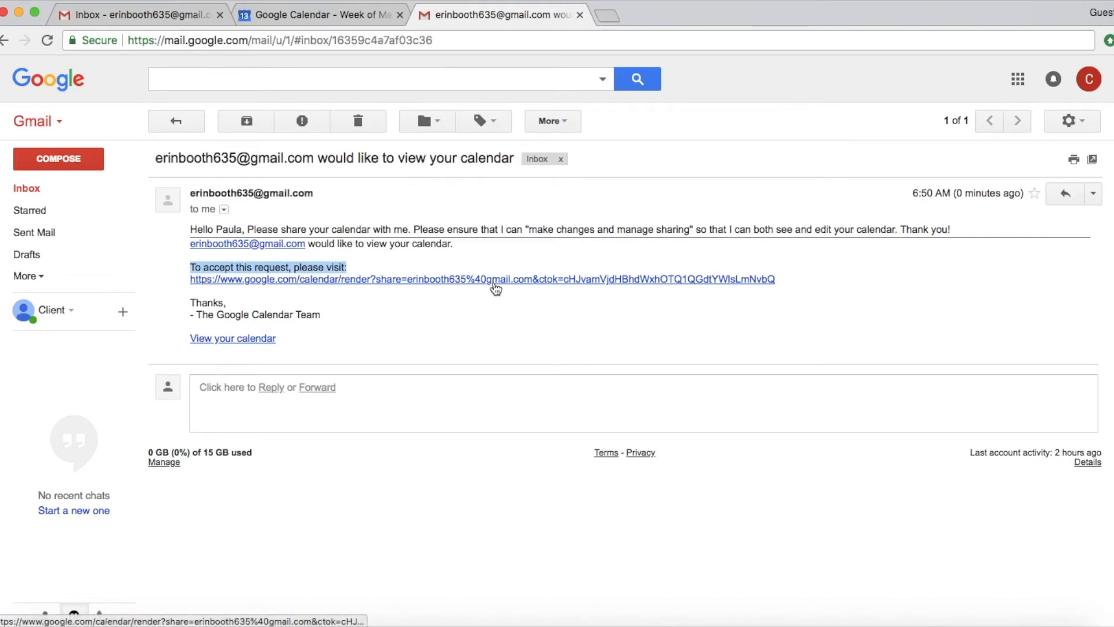
left_click(486, 281)
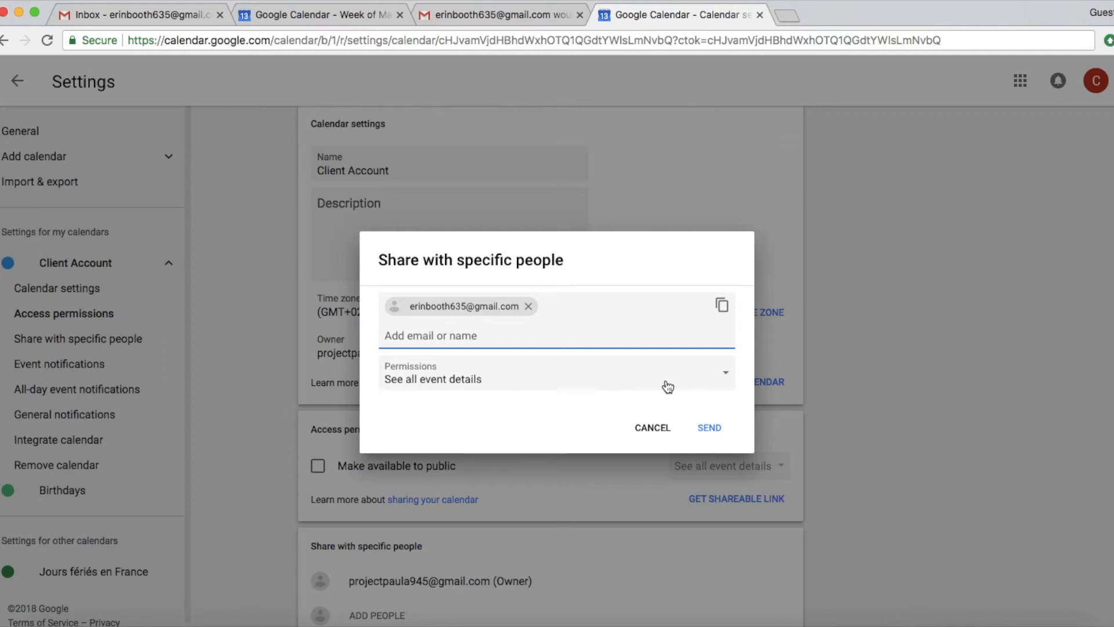
- Share the Client Account calendar with the friend using 'Make changes and manage sharing' permission
left_click(729, 378)
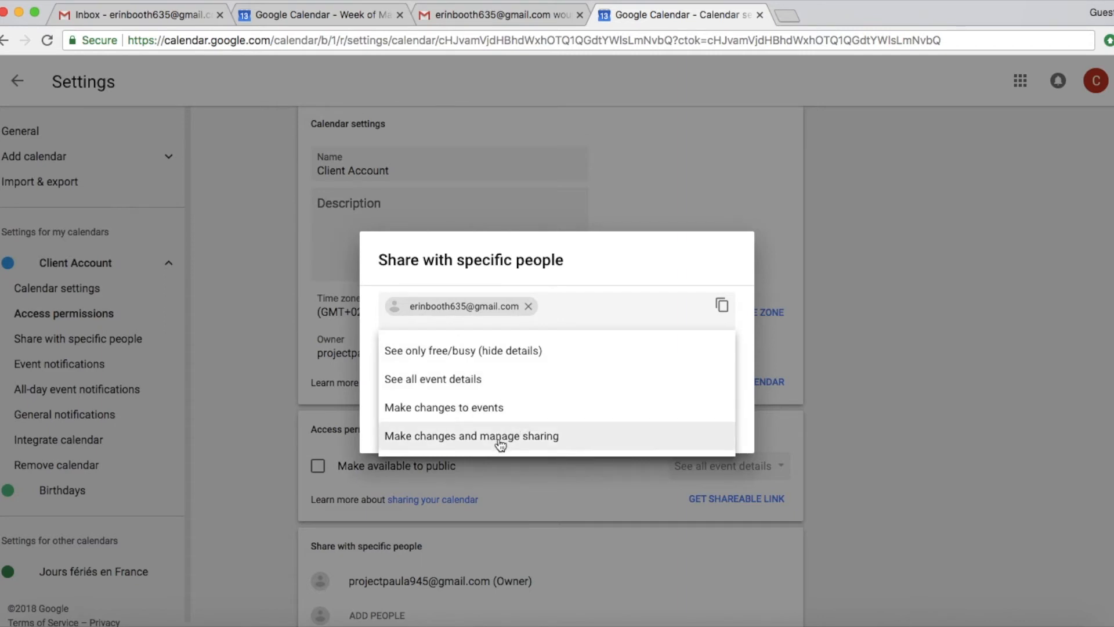
left_click(470, 445)
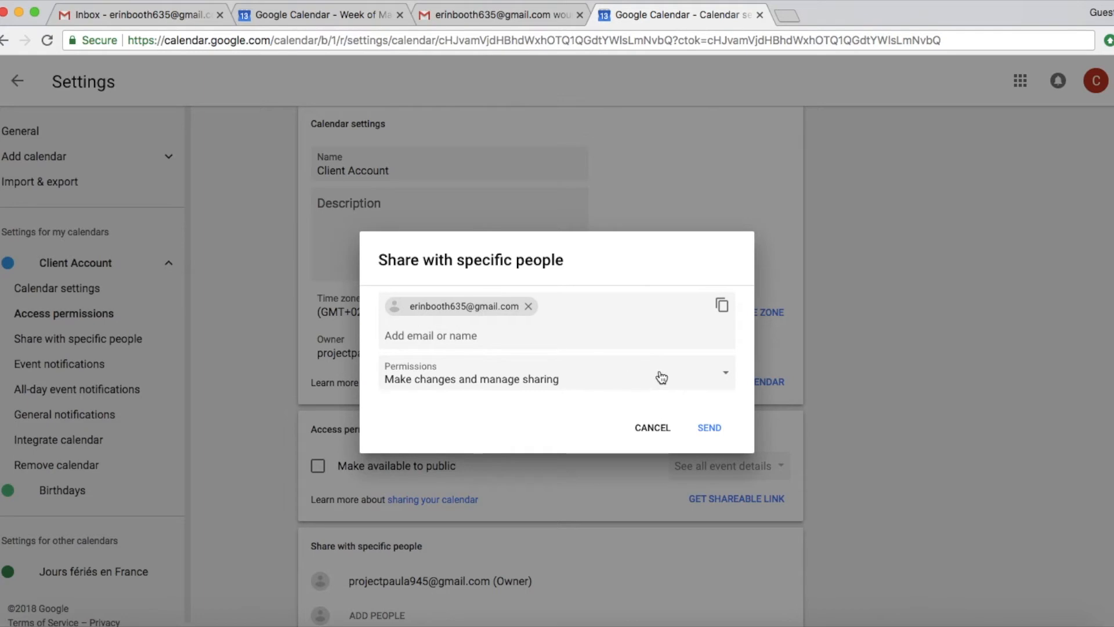
left_click(708, 427)
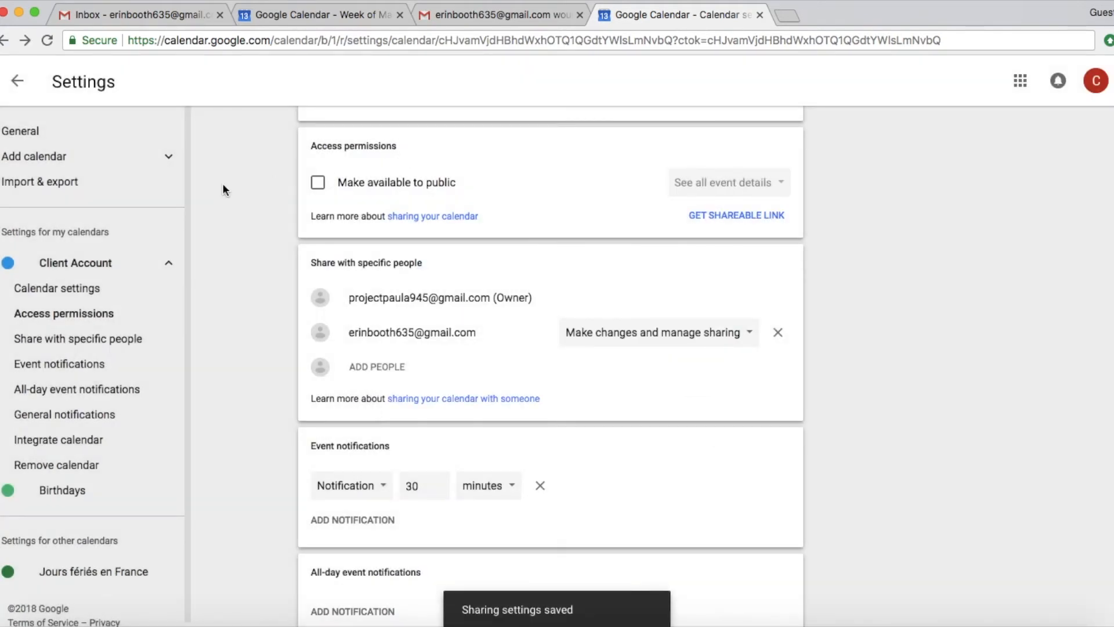
- Open the requester's 'has shared a calendar with you' email, read it, and archive it
left_click(759, 15)
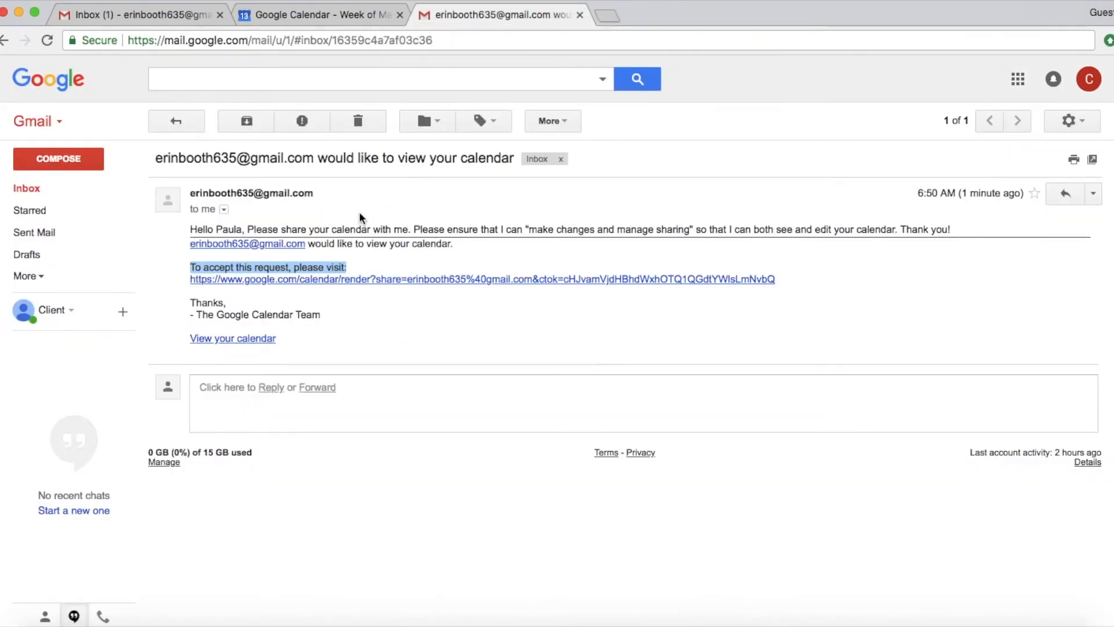
left_click(140, 16)
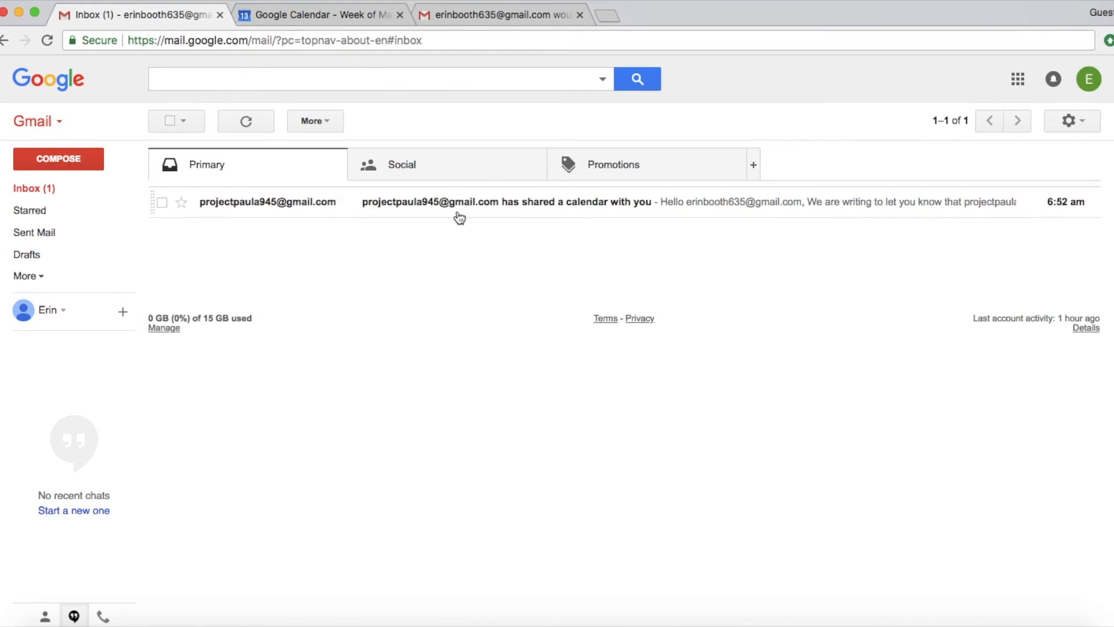
left_click(564, 204)
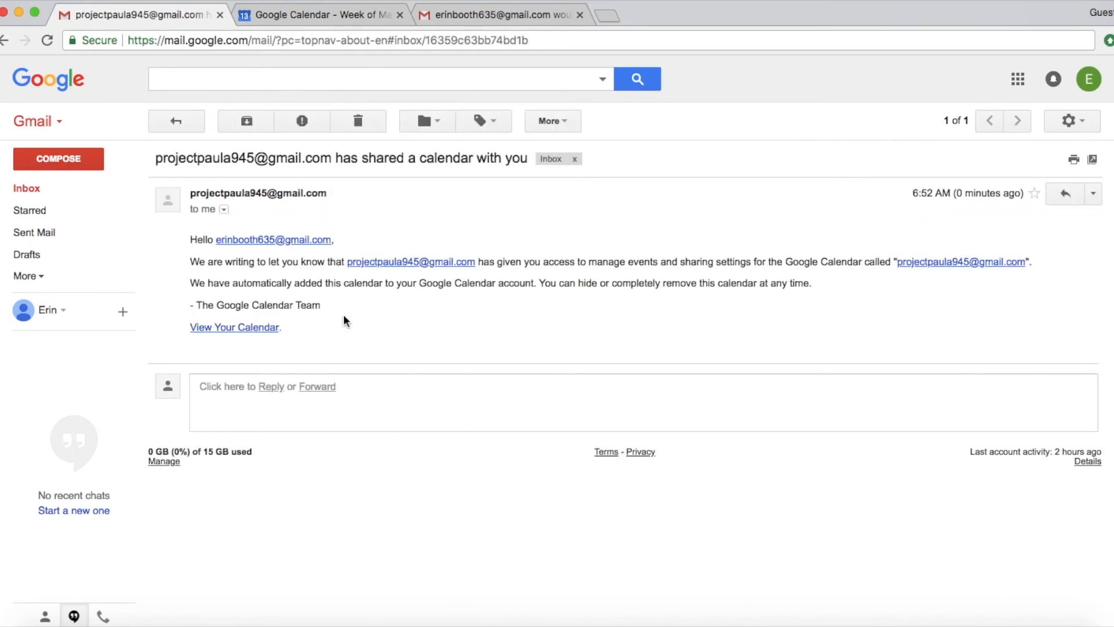
left_click_drag(196, 284, 536, 282)
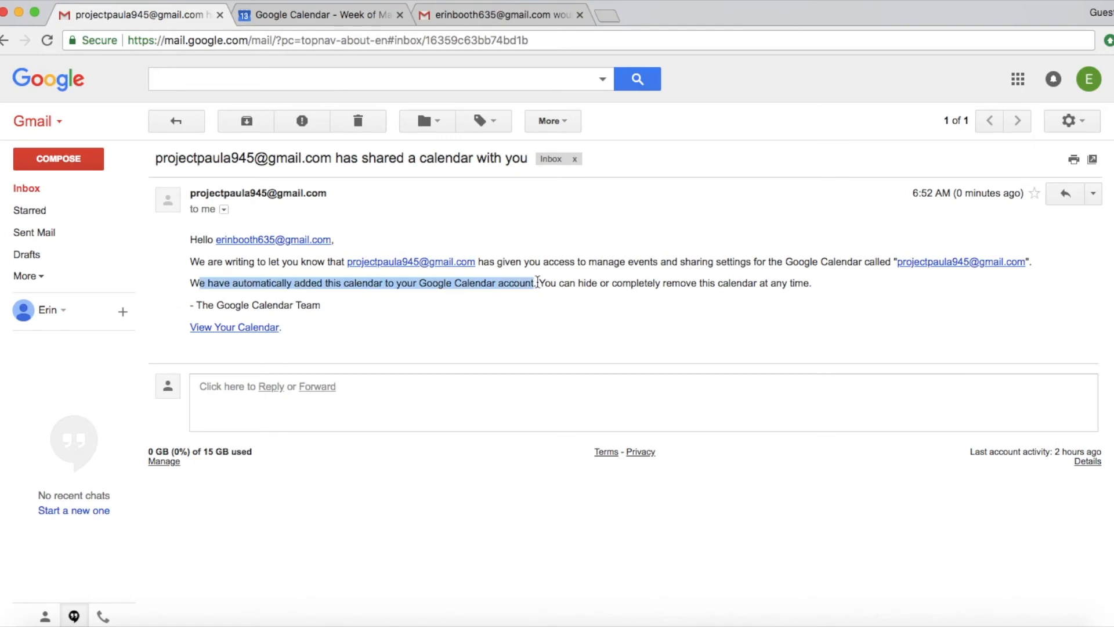
left_click(552, 324)
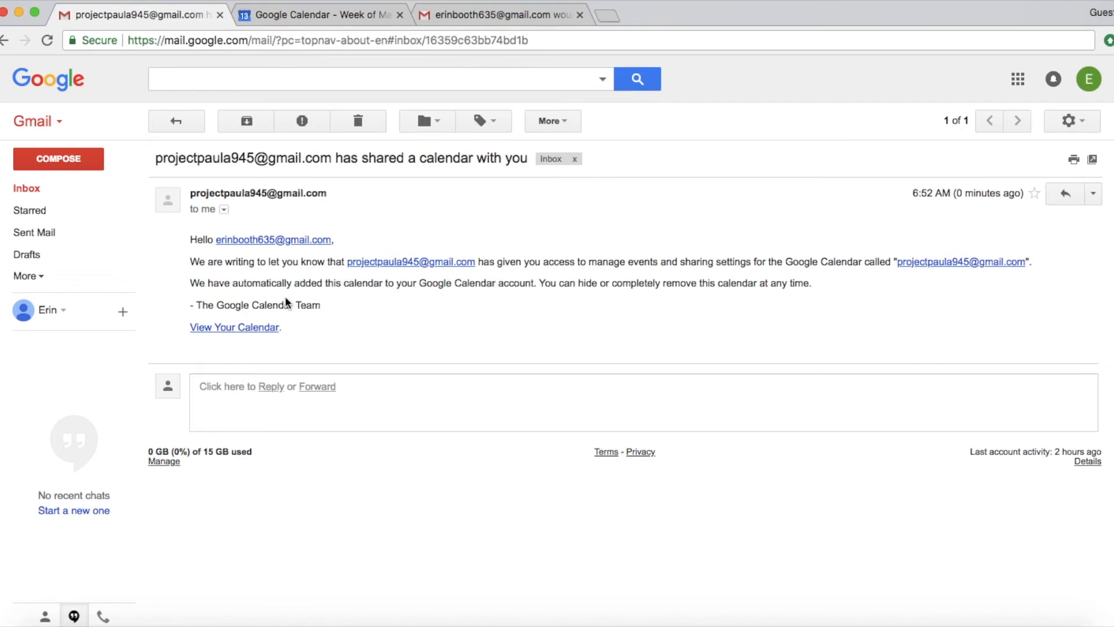
left_click(247, 123)
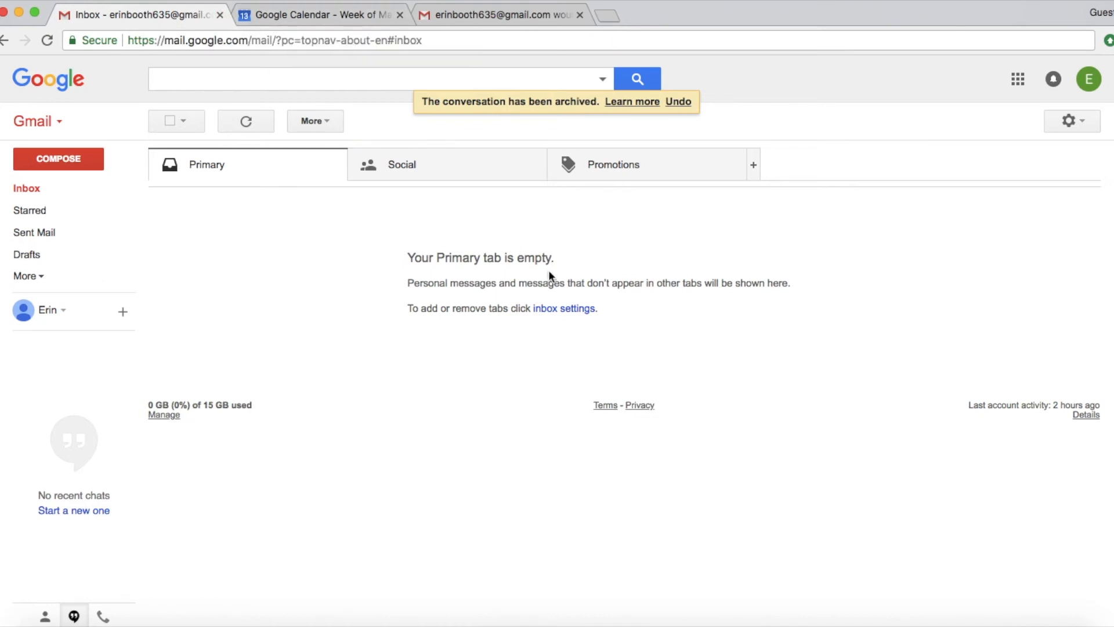
- Return to the requester's Google Calendar tab and reload the page
left_click(1018, 78)
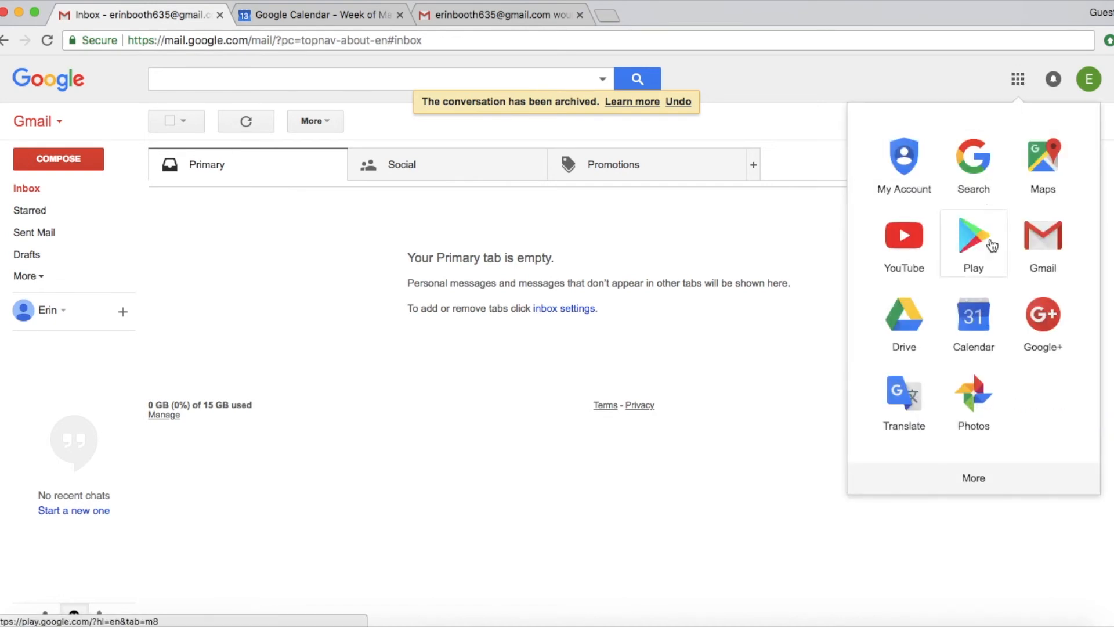
left_click(527, 447)
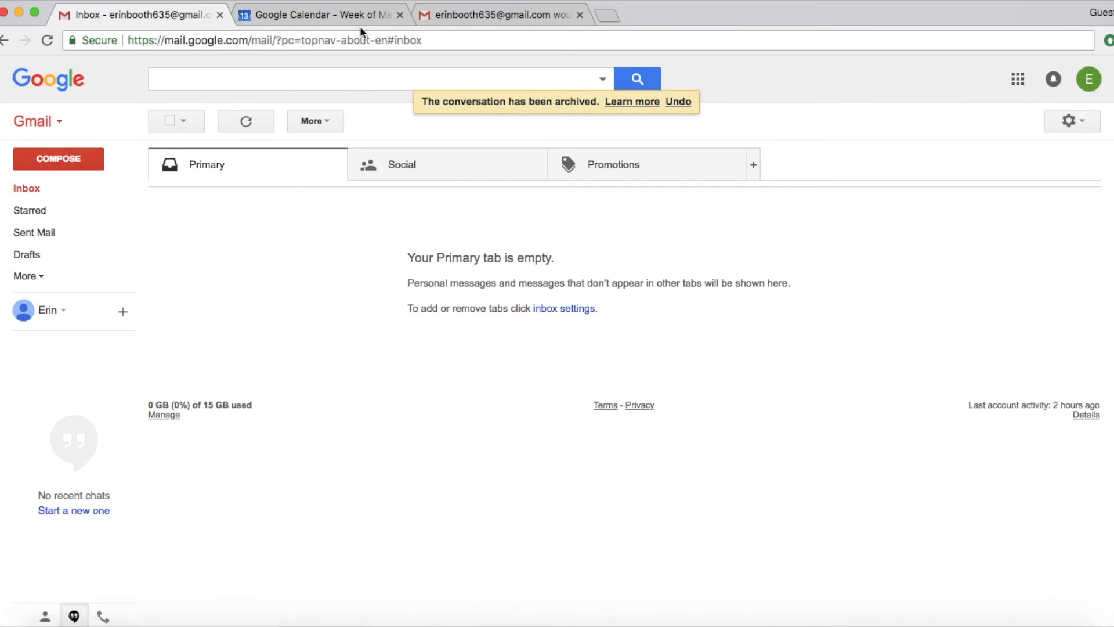
left_click(339, 17)
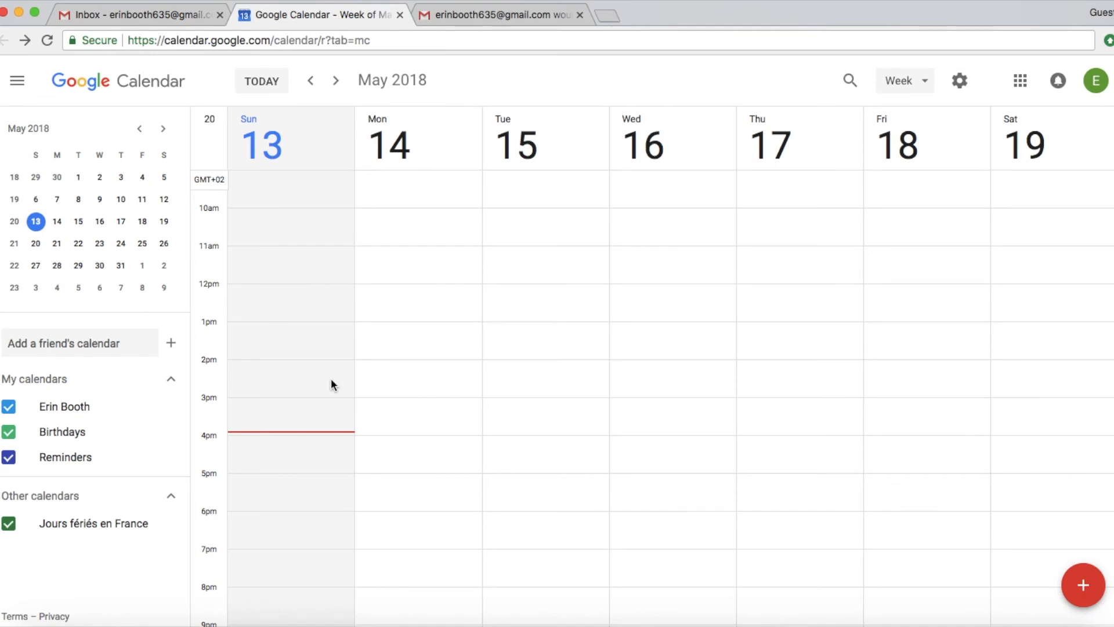
left_click(46, 40)
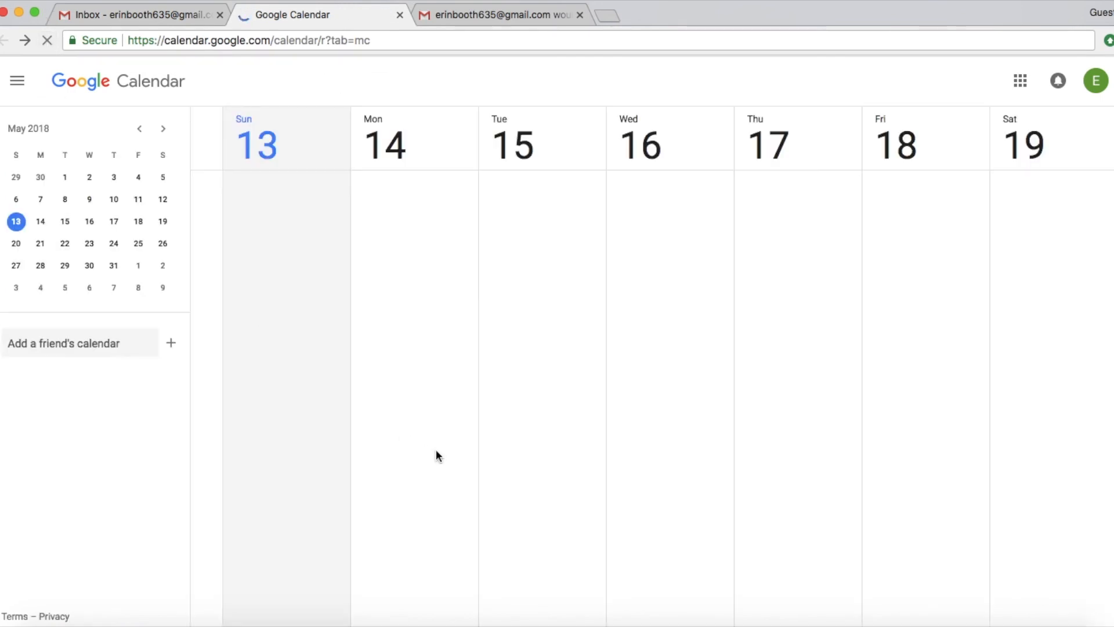